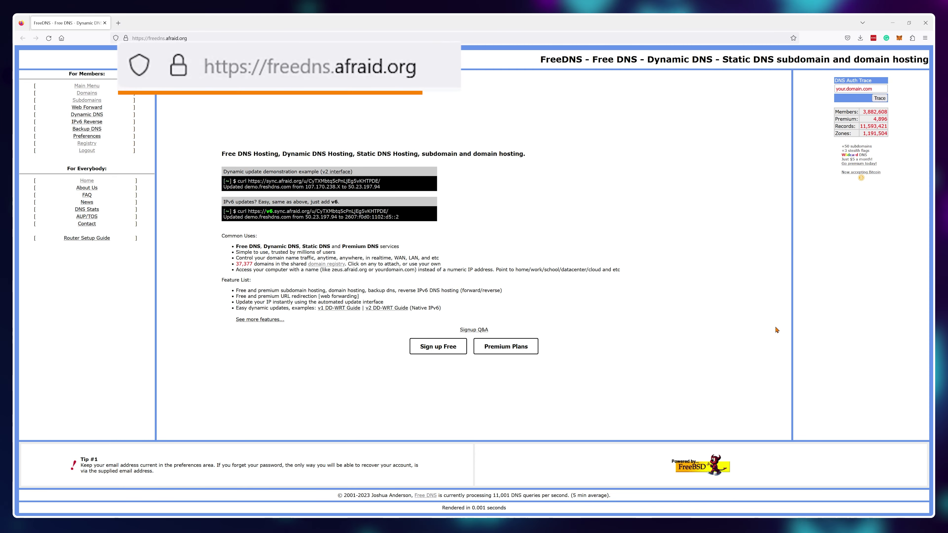
Step: Fill in the free FreeDNS signup form with name, UserID, password and e-mail, and accept the terms
left_click(434, 347)
type("Emit")
key("Tab")
type("Alexander")
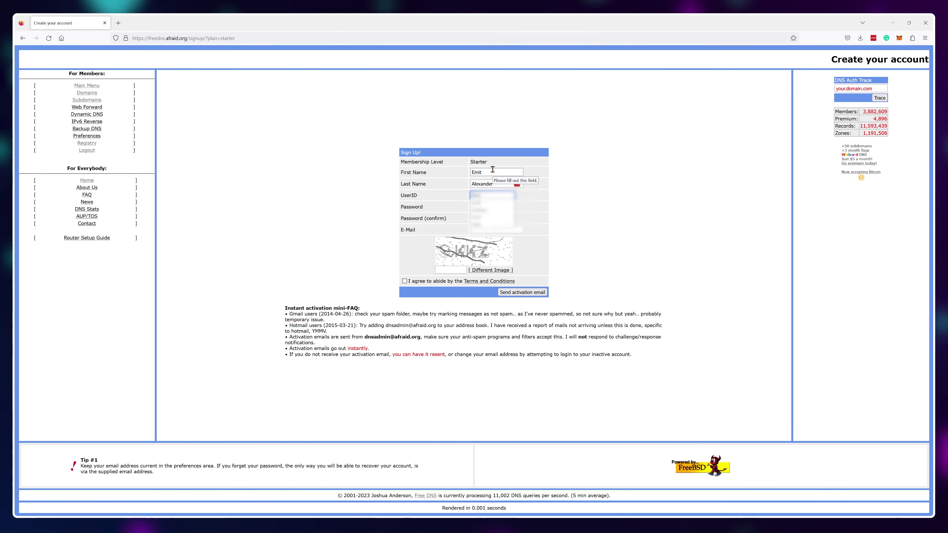
key("Tab")
left_click(471, 205)
left_click(482, 229)
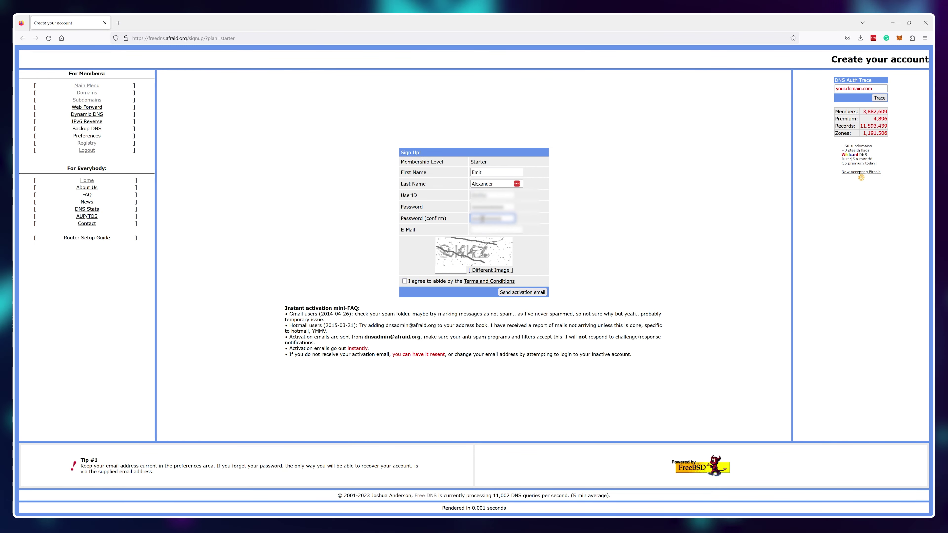
left_click(404, 281)
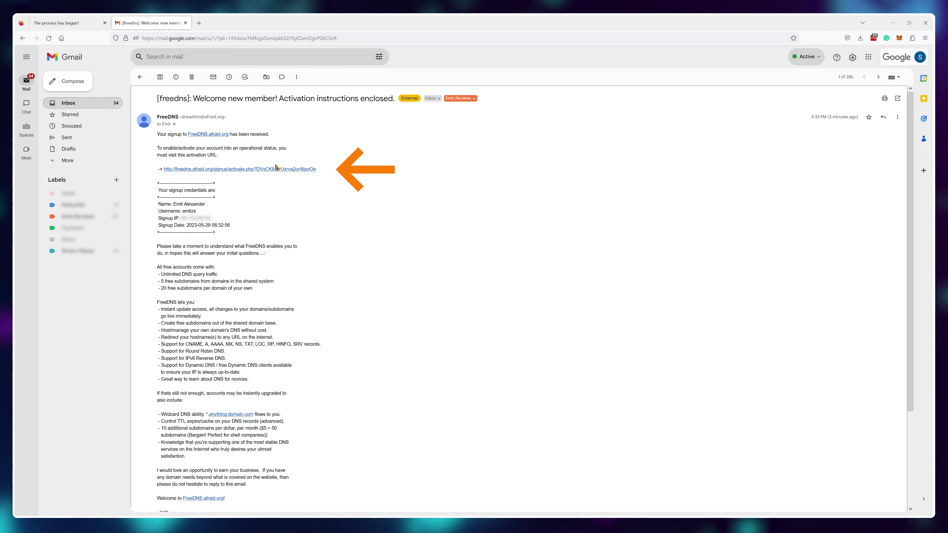
Step: Activate the account, start a new subdomain and browse the Shared Domain Registry for parent domains
left_click(270, 170)
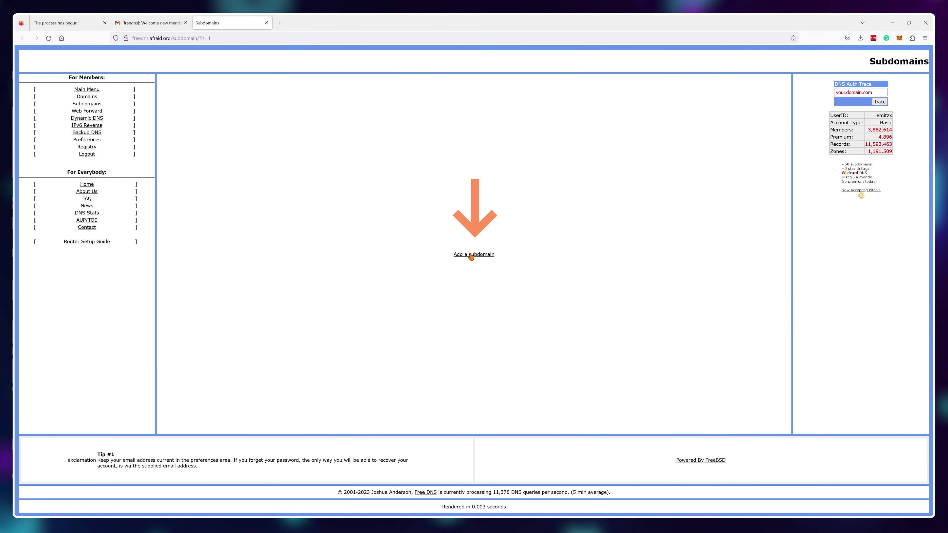
left_click(471, 255)
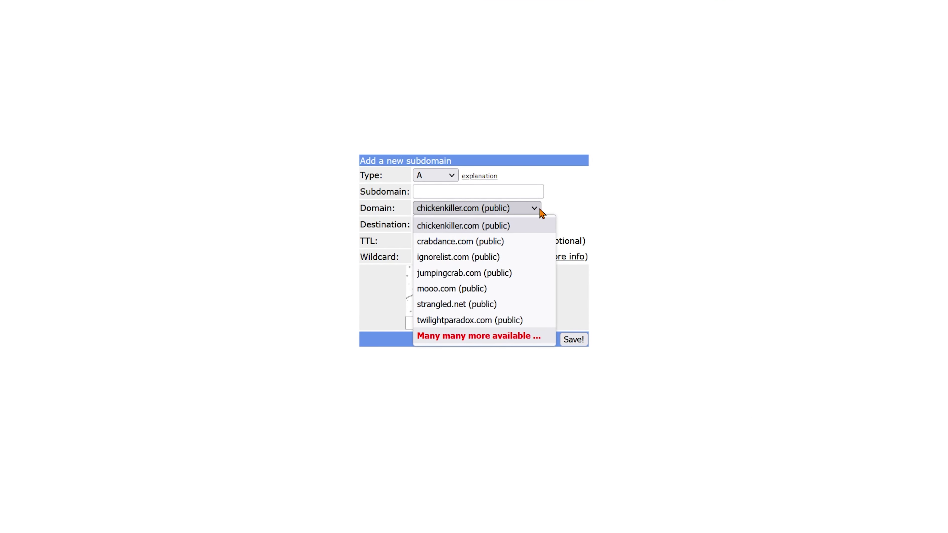
left_click(519, 336)
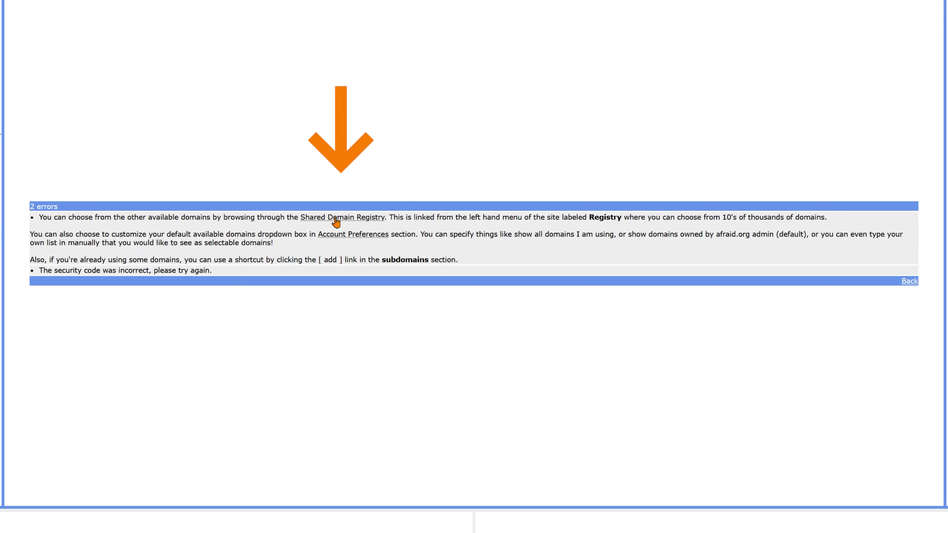
left_click(335, 219)
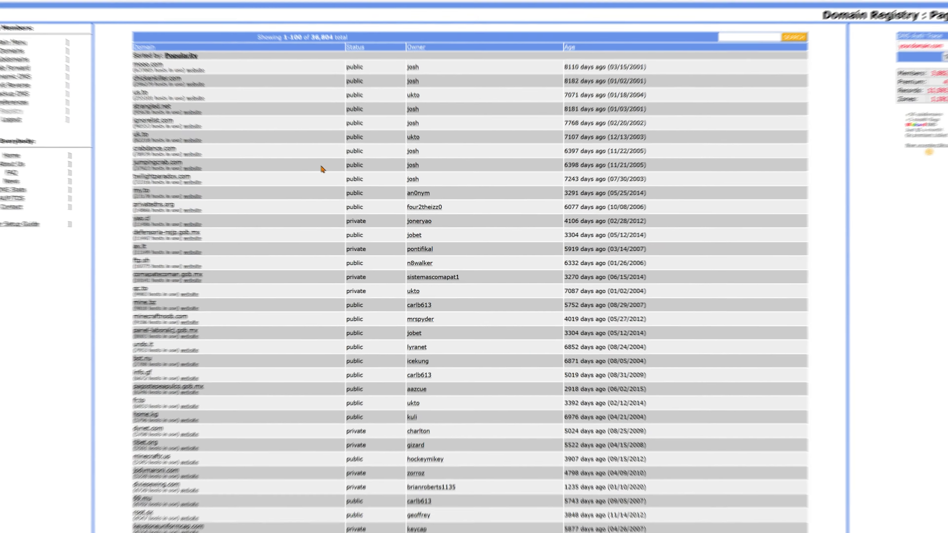
scroll(286, 146, "down", 15)
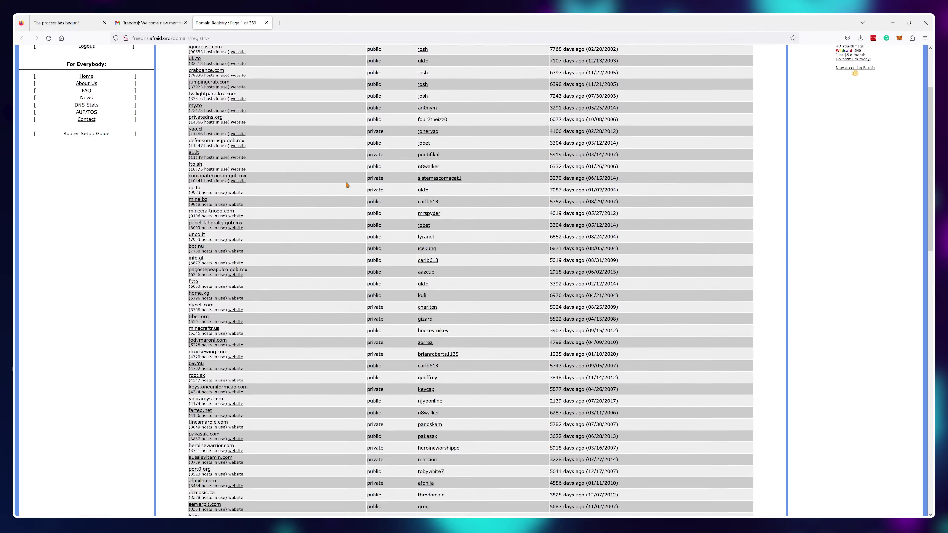
scroll(346, 184, "down", 5)
scroll(346, 184, "up", 20)
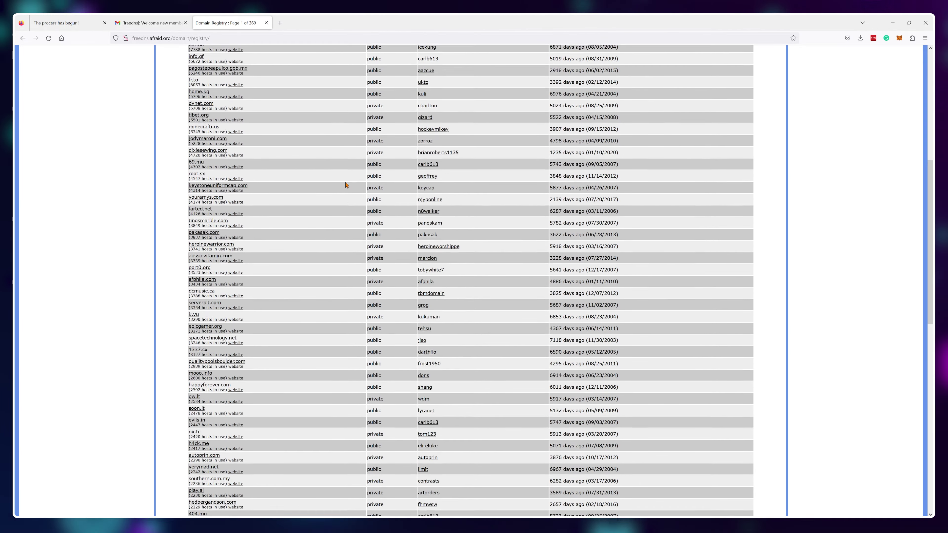
Step: Choose us.to as the parent domain and enter emitreviews as the subdomain name
left_click(228, 126)
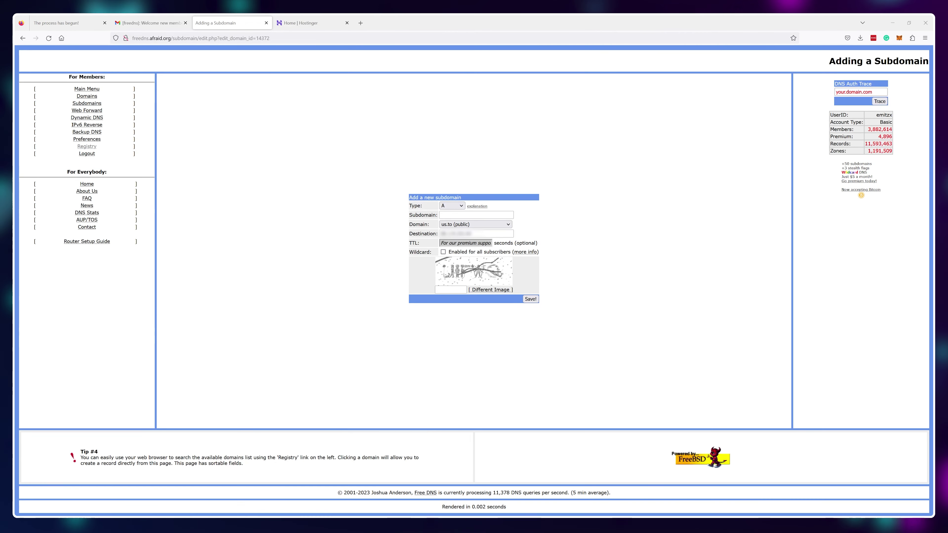
left_click(477, 214)
type("emitreviews")
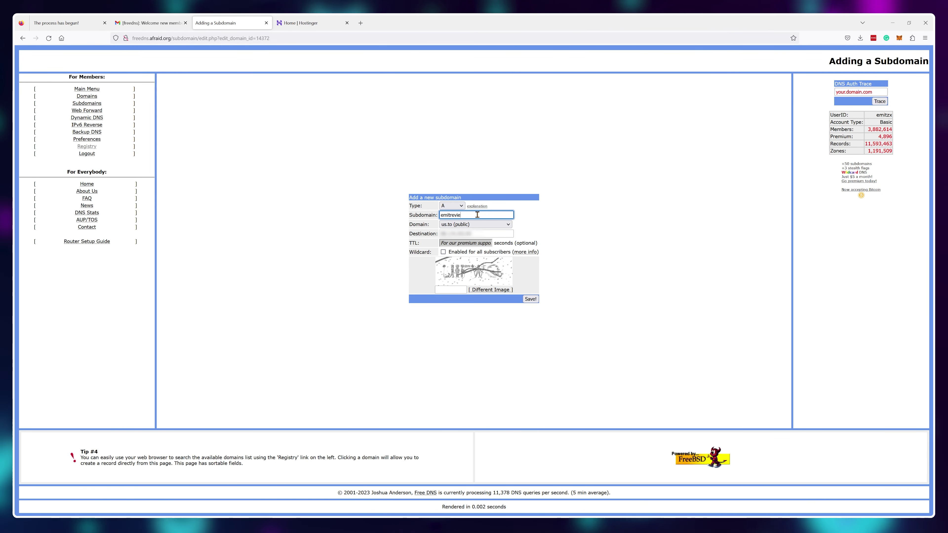
left_click(580, 220)
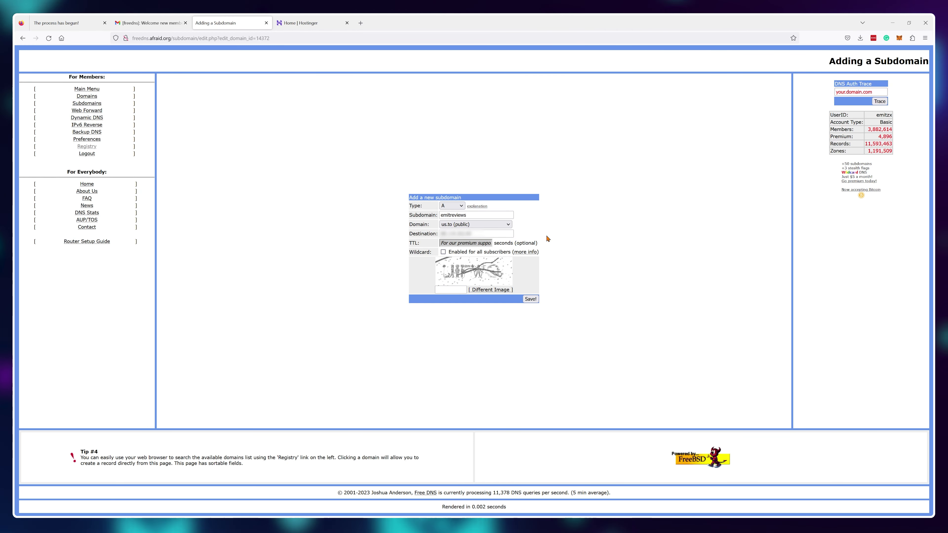
left_click(309, 24)
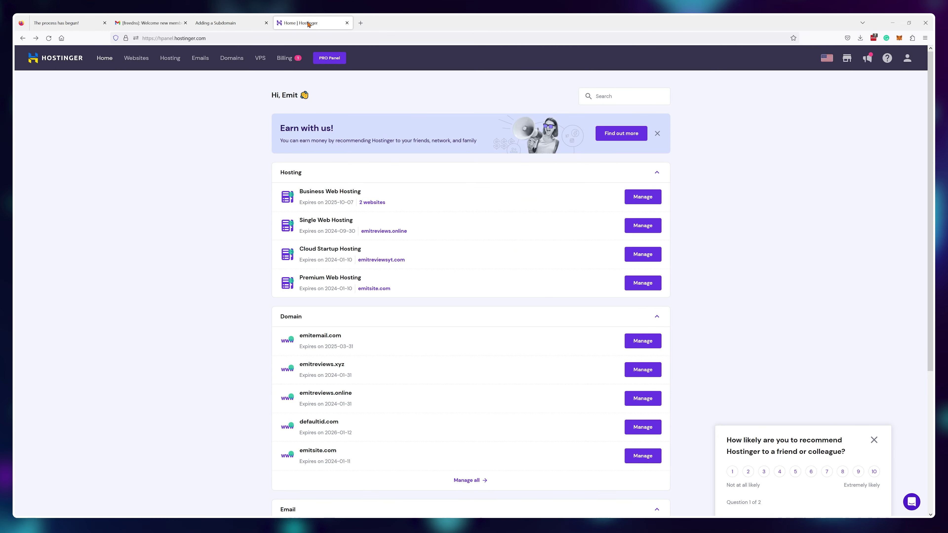
Step: Create a Hostinger website on the Business Web Hosting plan using emitreviews.us.to as the existing domain
left_click(136, 58)
left_click(590, 273)
left_click(535, 276)
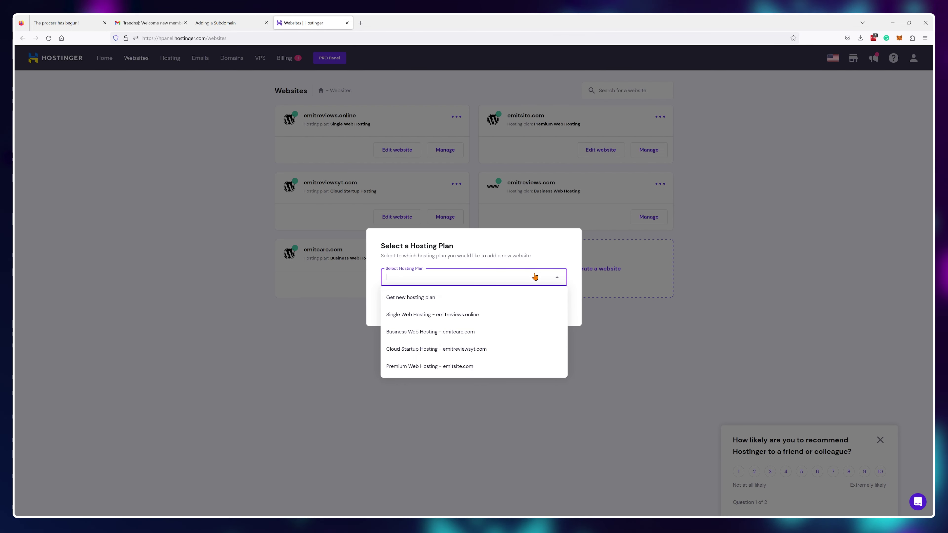
left_click(474, 331)
left_click(544, 301)
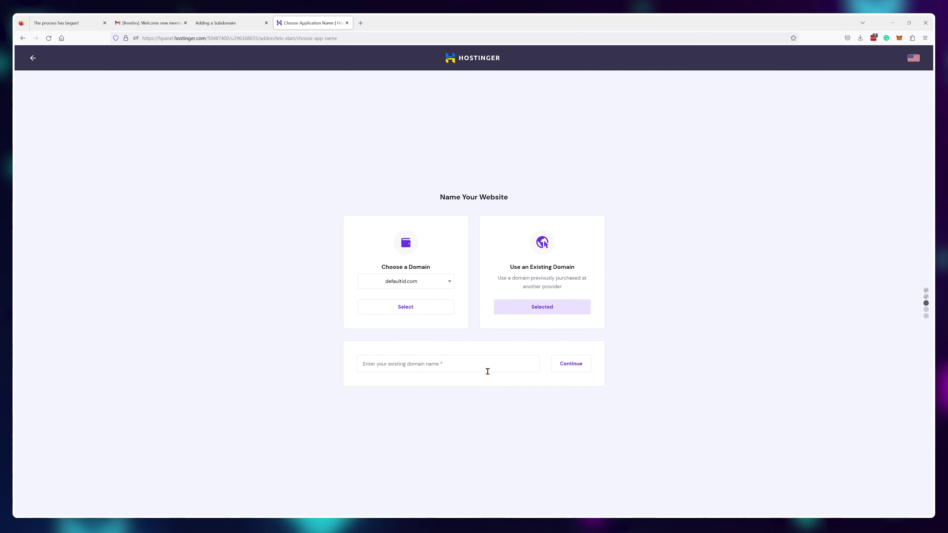
left_click(571, 363)
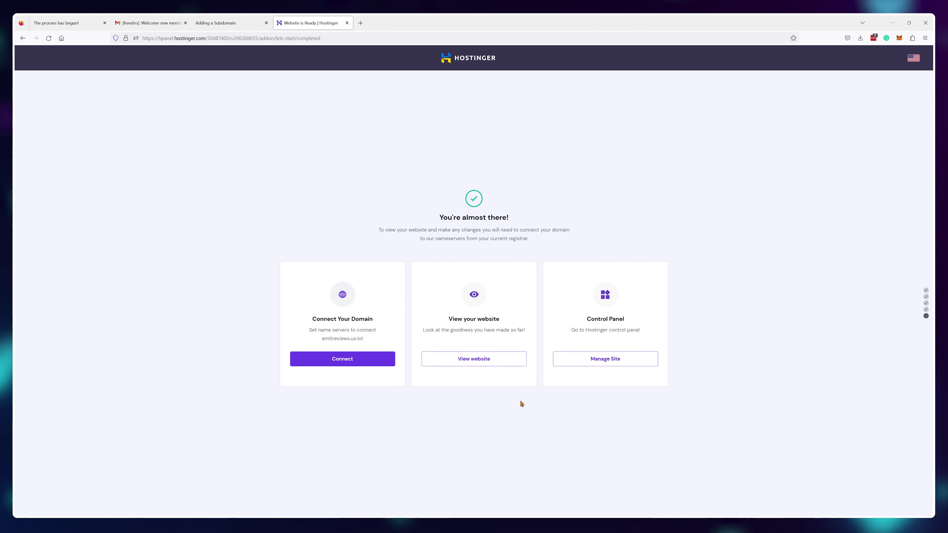
left_click(605, 358)
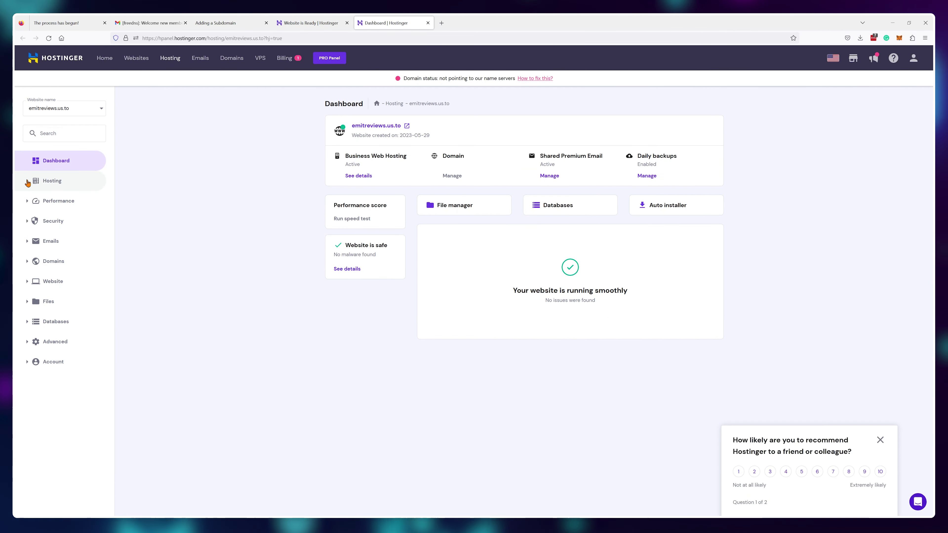
Step: Point the FreeDNS emitreviews record at 185.28.21.126, answer the captcha YXGF and save
left_click(53, 181)
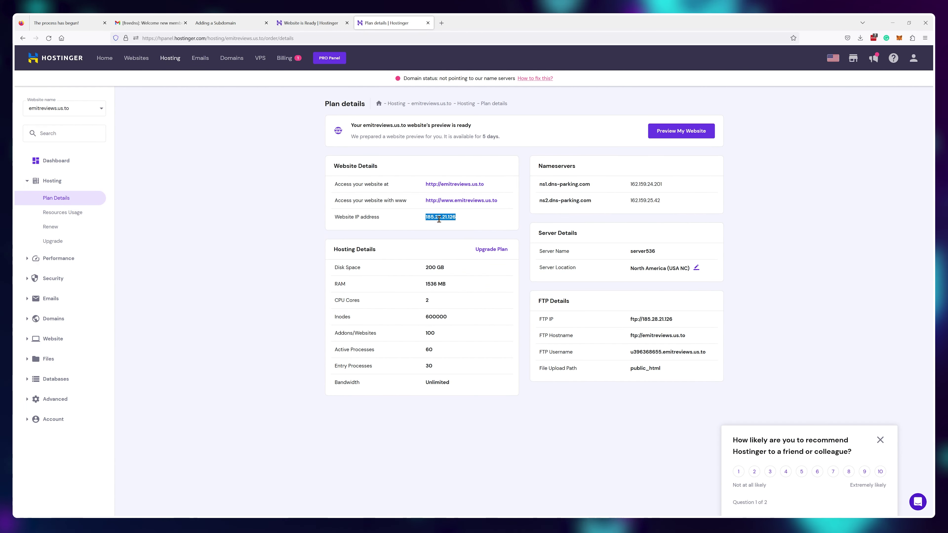
key("ctrl+shift+Tab")
key("ctrl+shift+Tab")
left_click(476, 233)
type("185.28.21.126")
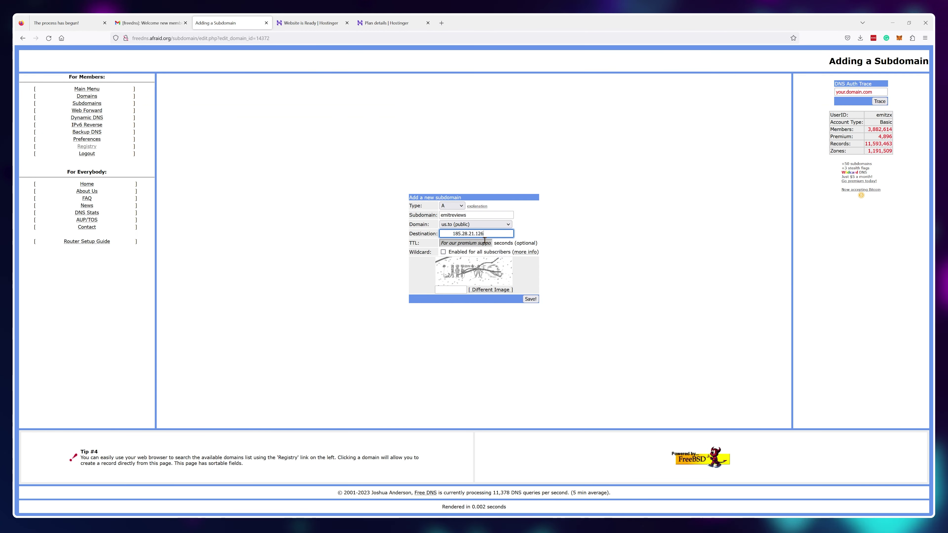
left_click(491, 290)
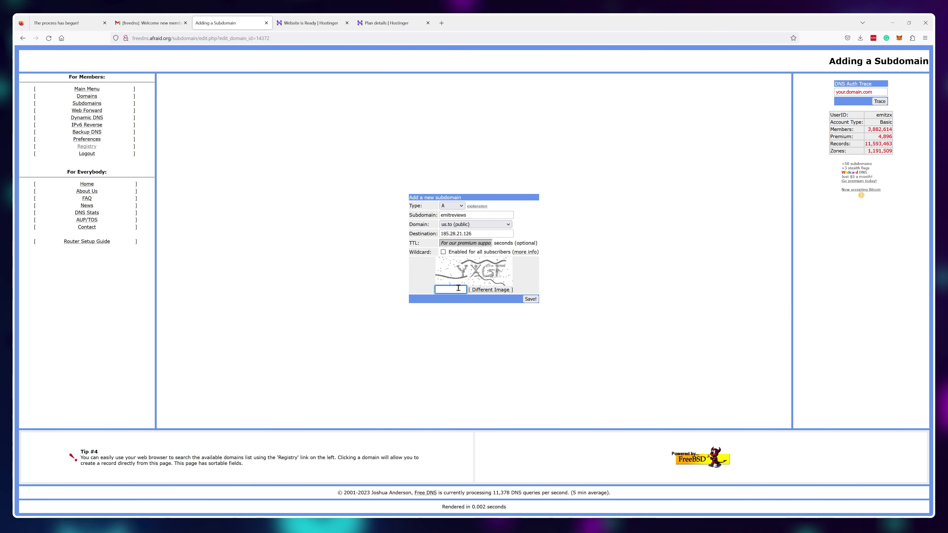
left_click(459, 289)
type("YXGF")
left_click(530, 299)
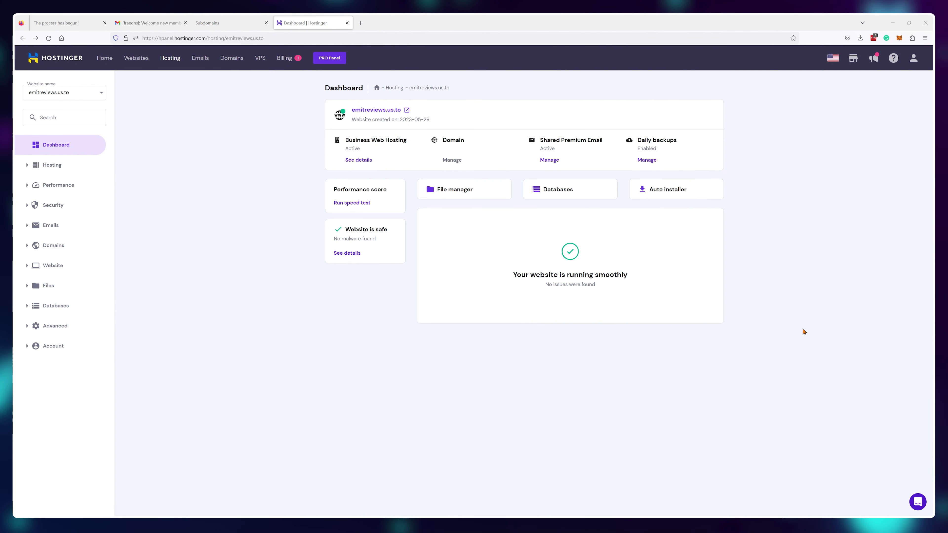
Step: Install WordPress on emitreviews.us.to through the Auto Installer and open the live site in a new tab
left_click(683, 199)
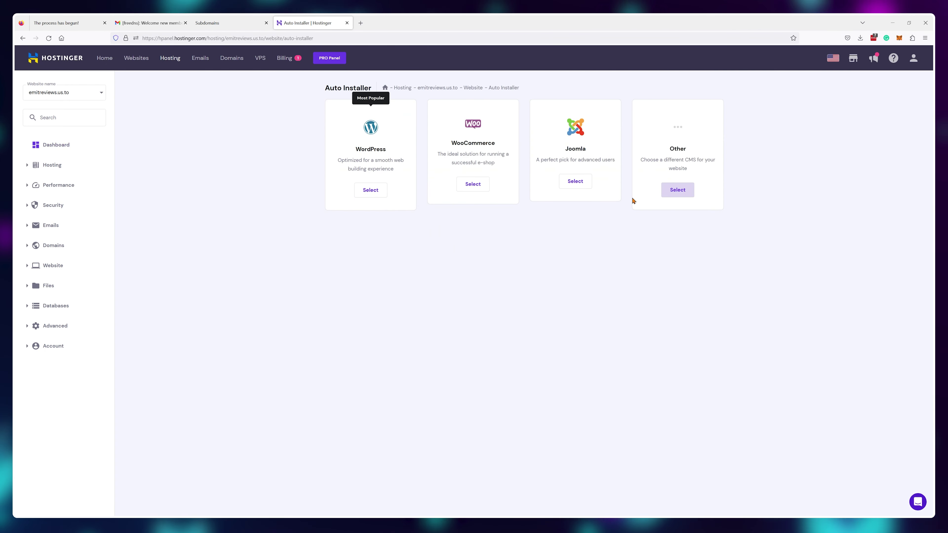
left_click(378, 190)
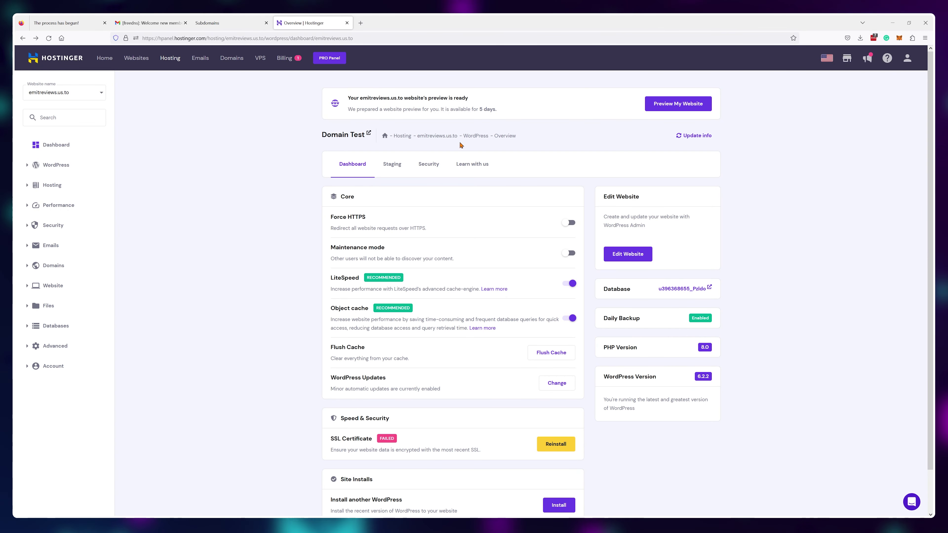
right_click(437, 135)
left_click(444, 144)
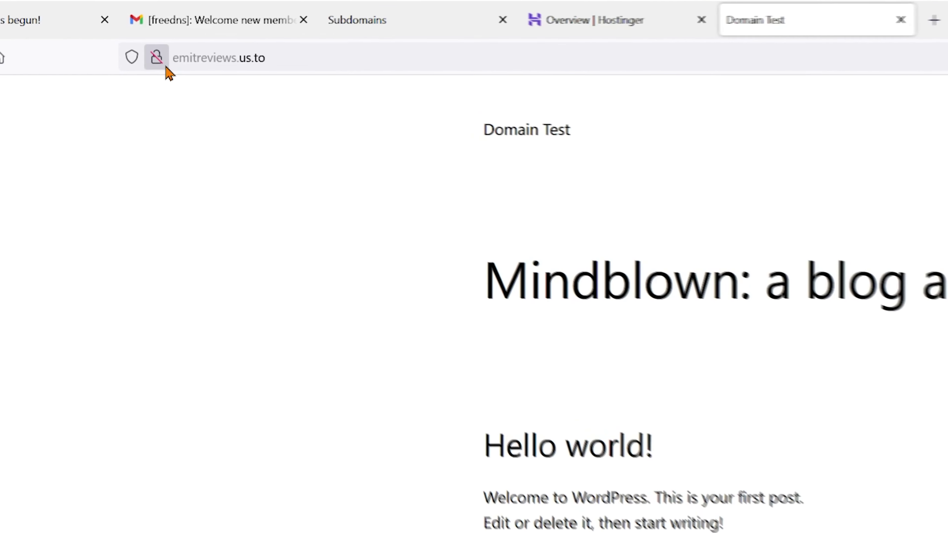
left_click(164, 64)
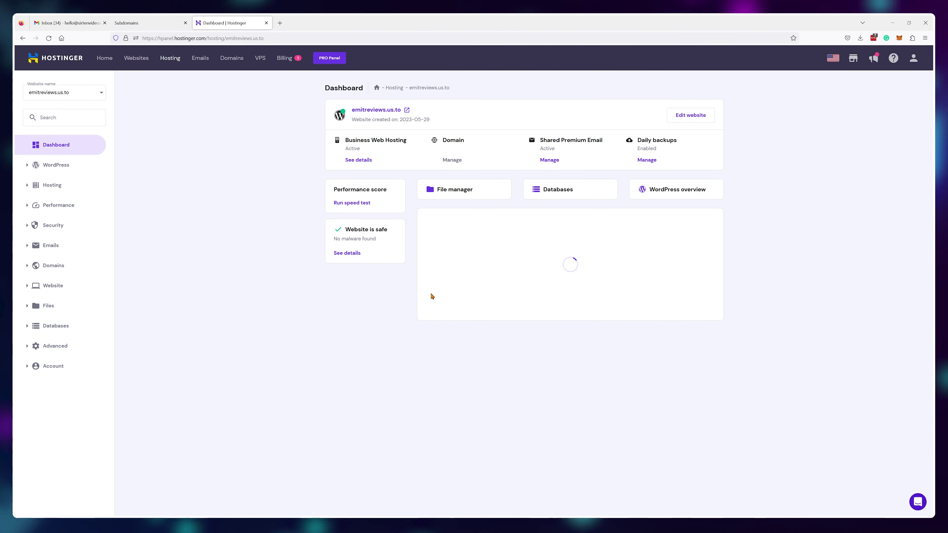
Step: Reinstall the failed SSL certificate for emitreviews.us.to from Security > SSL and confirm
left_click(53, 225)
left_click(47, 257)
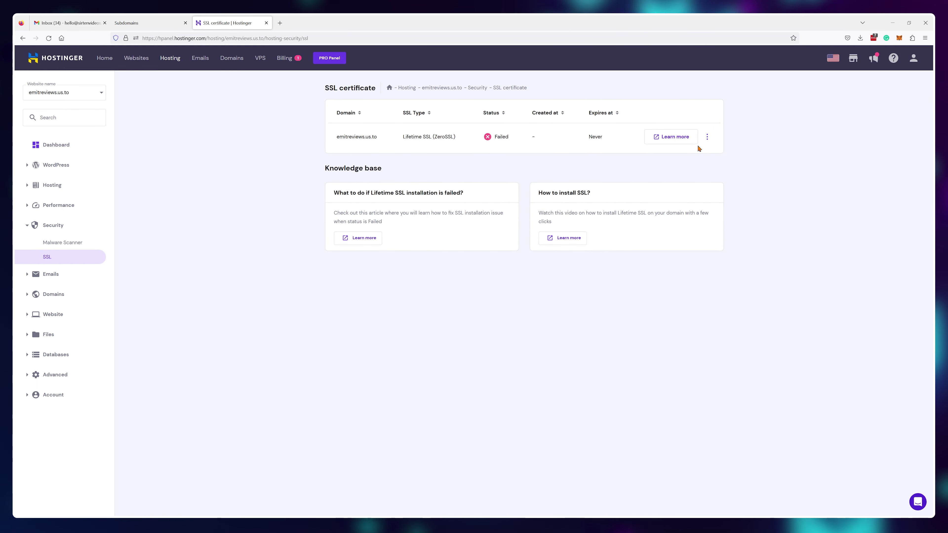
left_click(707, 136)
left_click(715, 152)
left_click(536, 294)
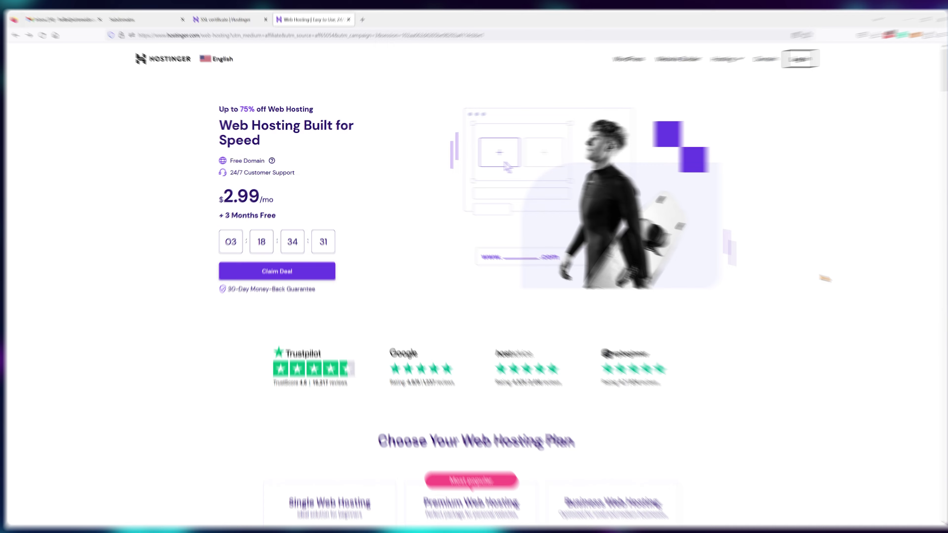
Step: Add Premium Web Hosting to the cart for 12 months and apply the EMITREVIEWS coupon
scroll(811, 273, "down", 8)
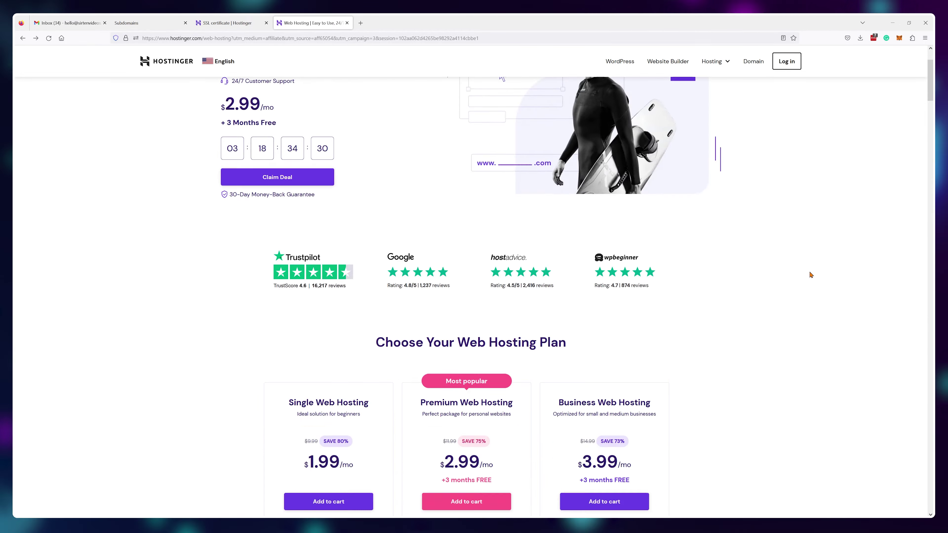
left_click(484, 295)
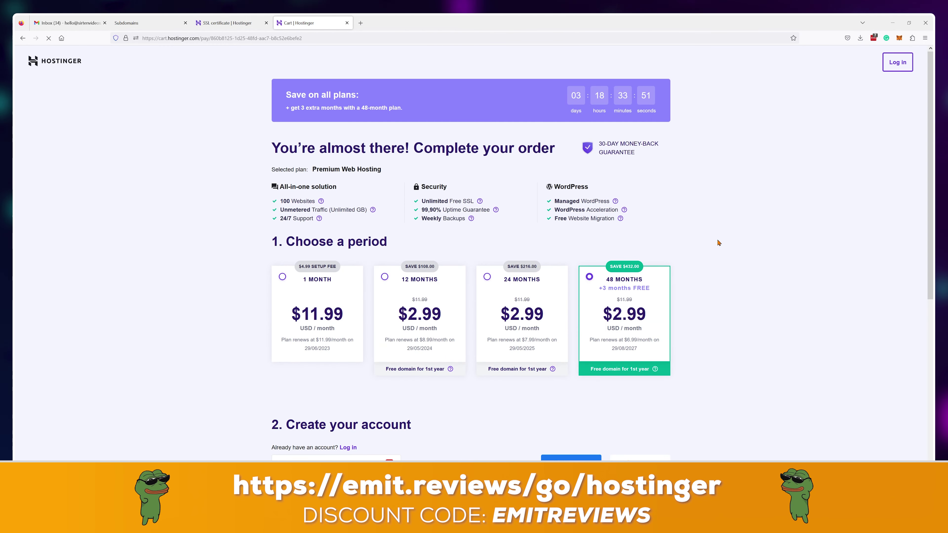
left_click(449, 323)
scroll(450, 323, "down", 10)
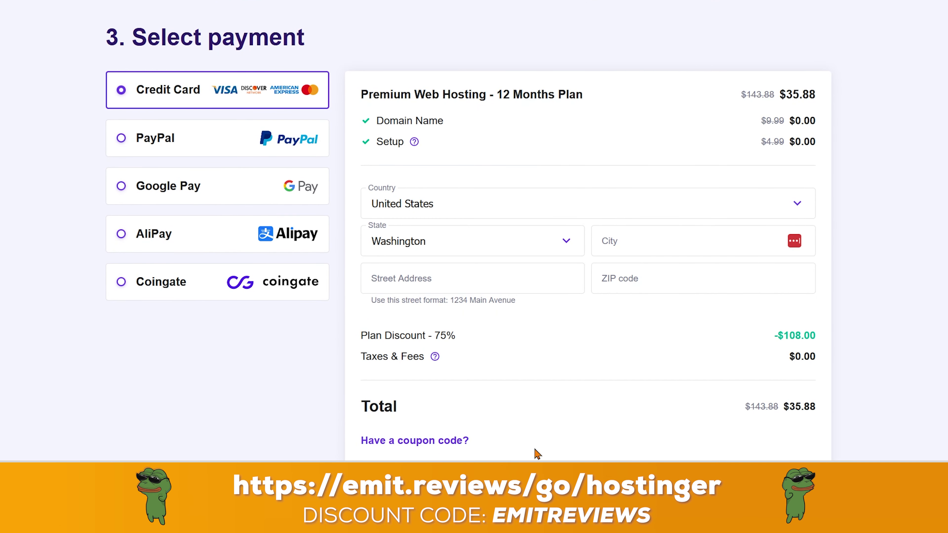
scroll(537, 454, "down", 3)
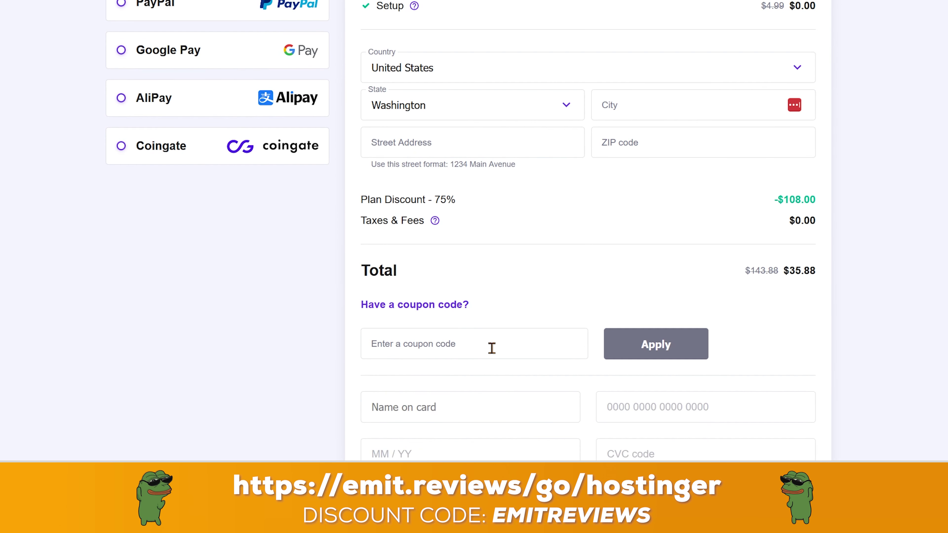
left_click(492, 347)
type("EMITREVIEWS")
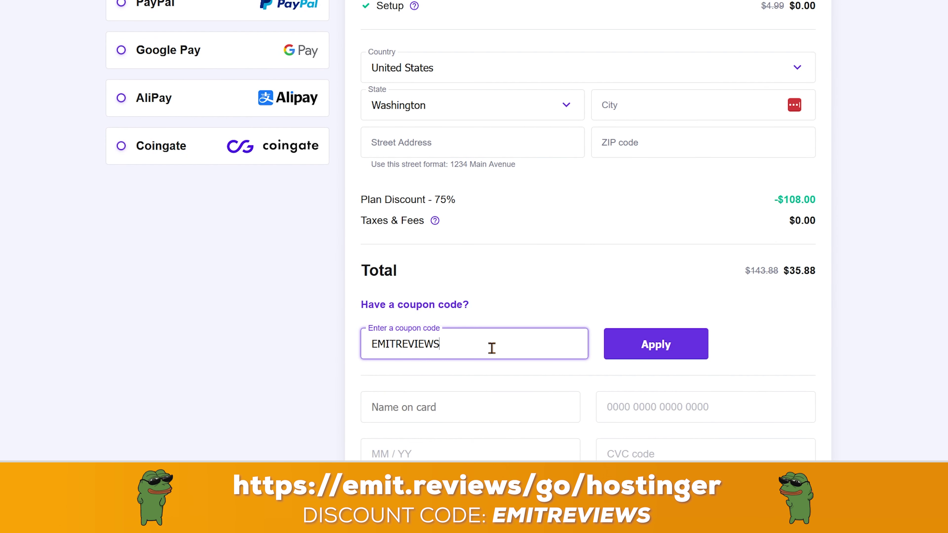
key("Return")
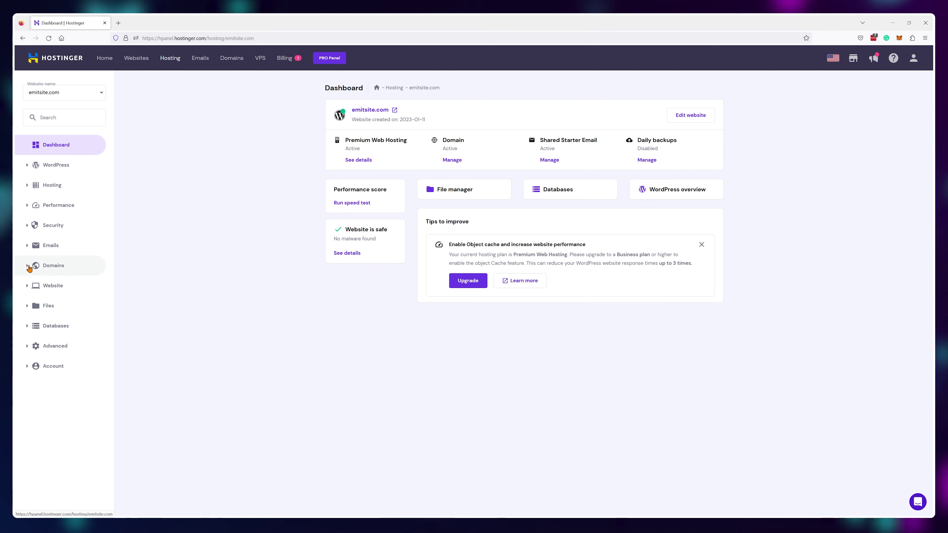
Step: Create the minecraft, eshop and apple subdomains under emitsite.com
left_click(53, 265)
left_click(57, 283)
left_click(465, 133)
type("minecraft")
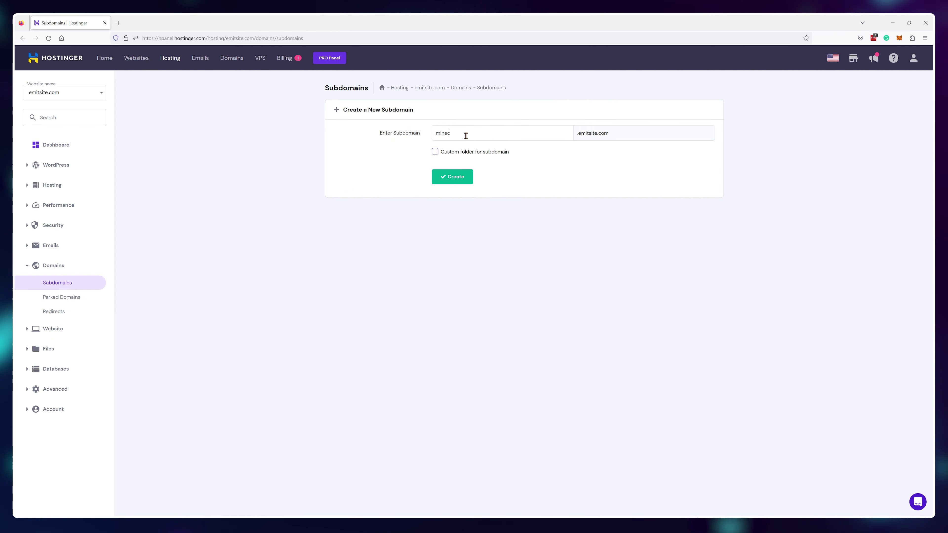
left_click(452, 176)
left_click(487, 134)
type("eshop")
left_click(465, 182)
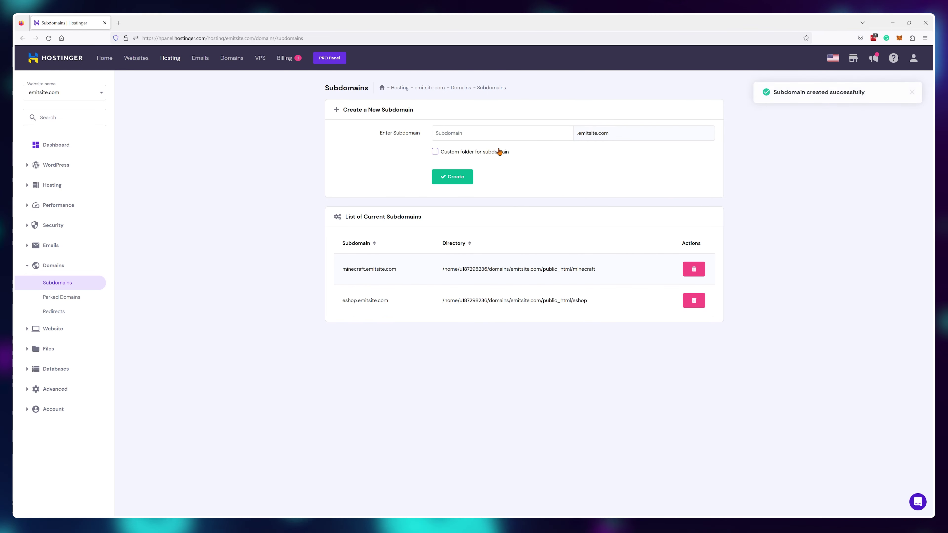
left_click(483, 133)
type("apple")
key("Return")
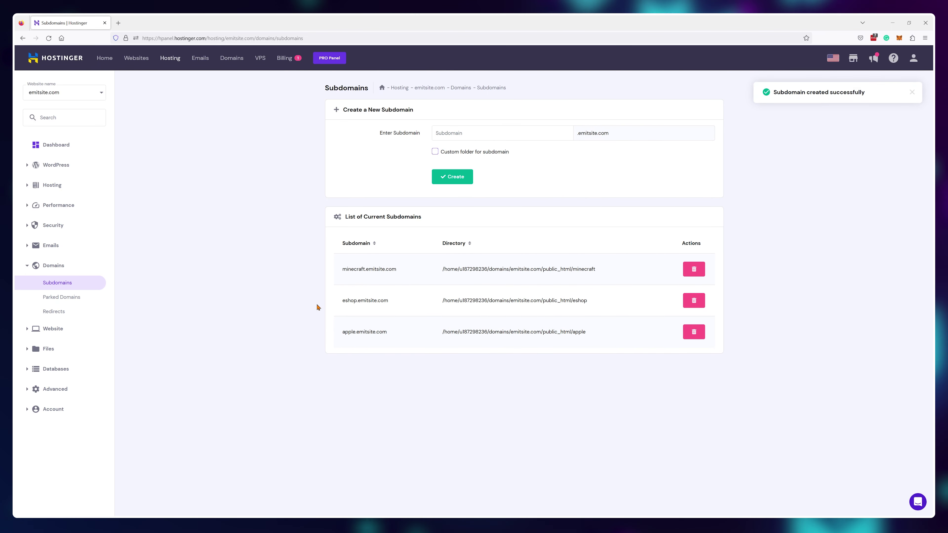
Step: Start a WordPress install for emitsite.com and list the Advanced installation path options
left_click(38, 329)
left_click(66, 304)
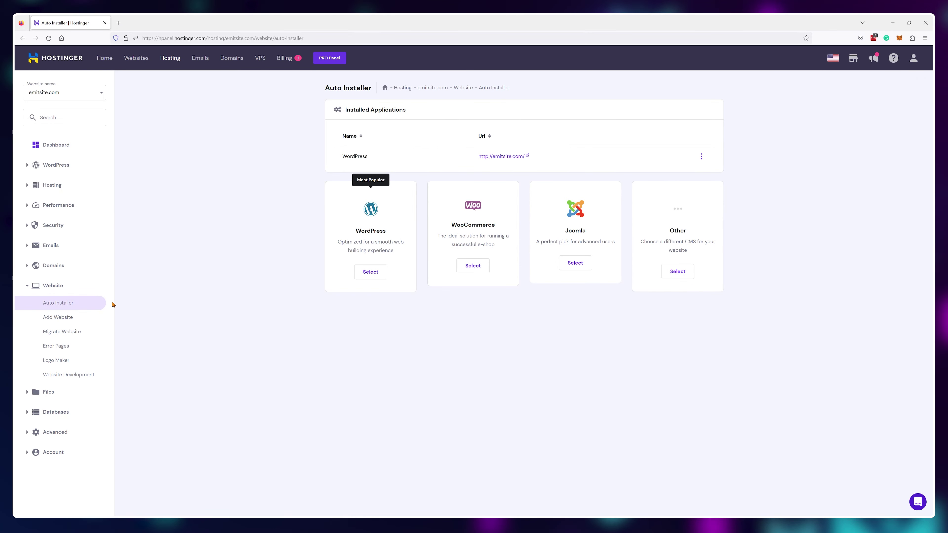
left_click(374, 272)
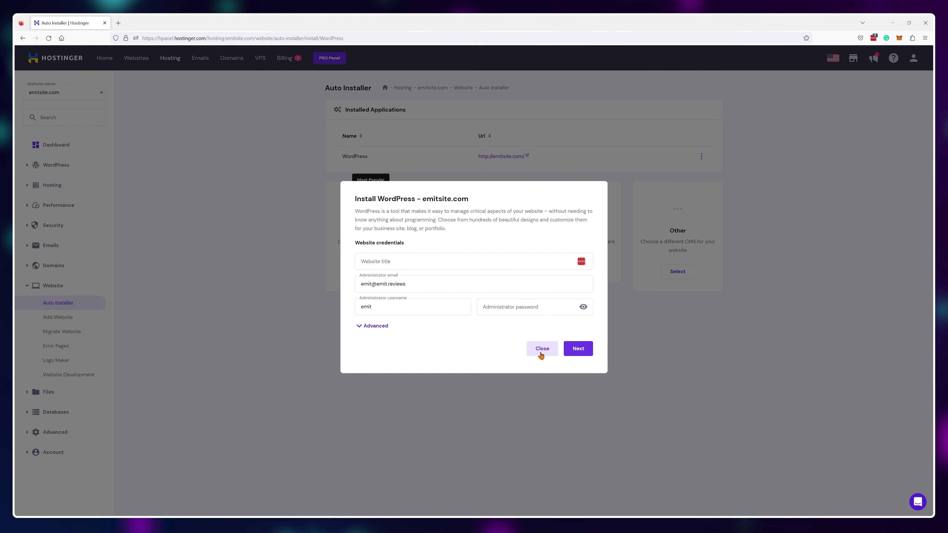
left_click(373, 326)
left_click(459, 321)
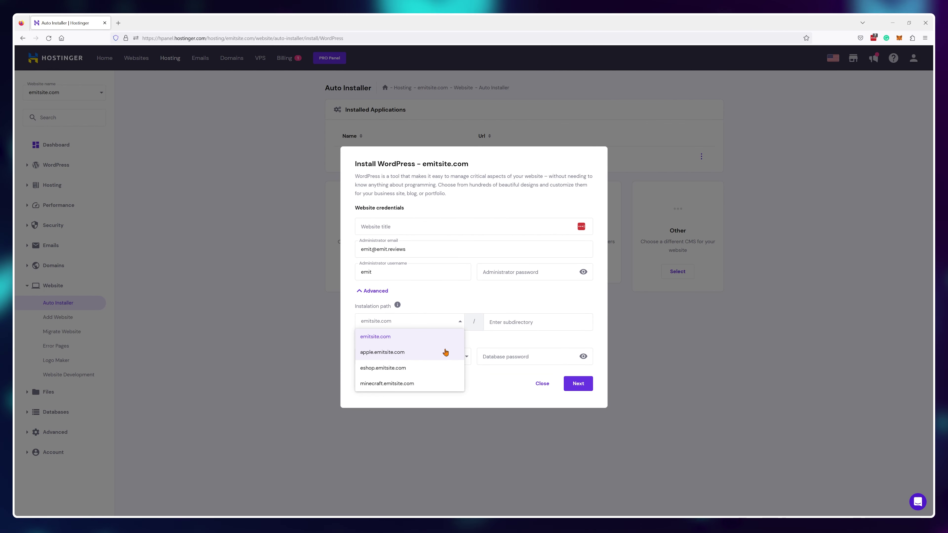